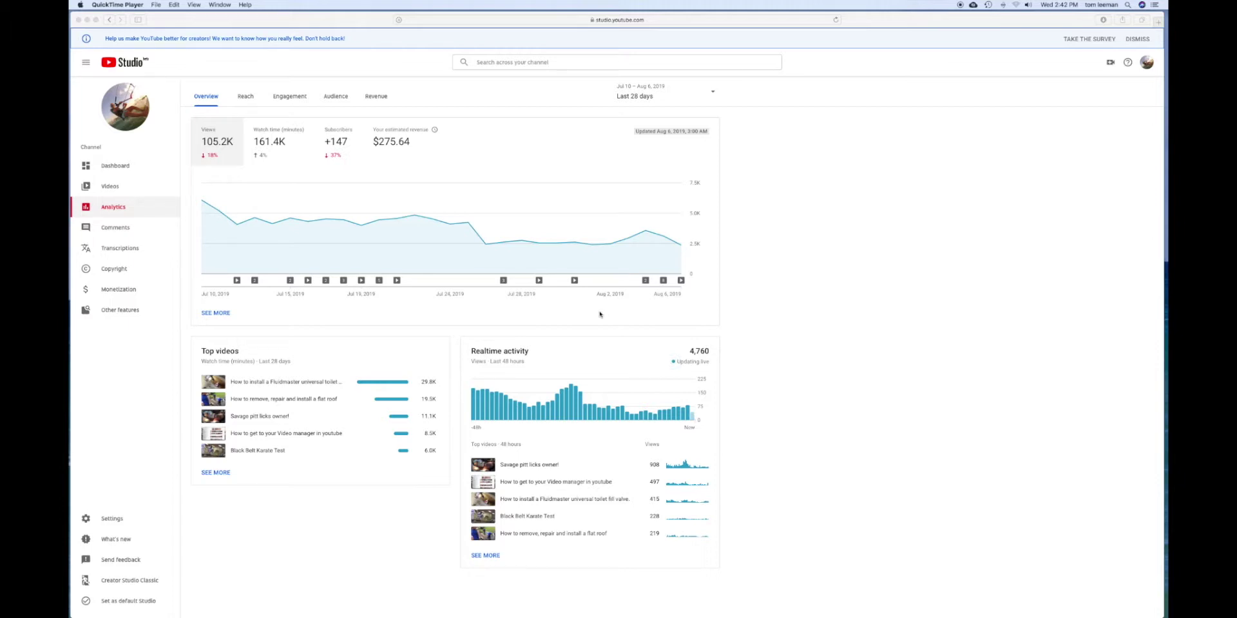
Open the channel's analytics overview from the dashboard and view the videos published on Aug 5, 2019 in the chart.
left_click(112, 167)
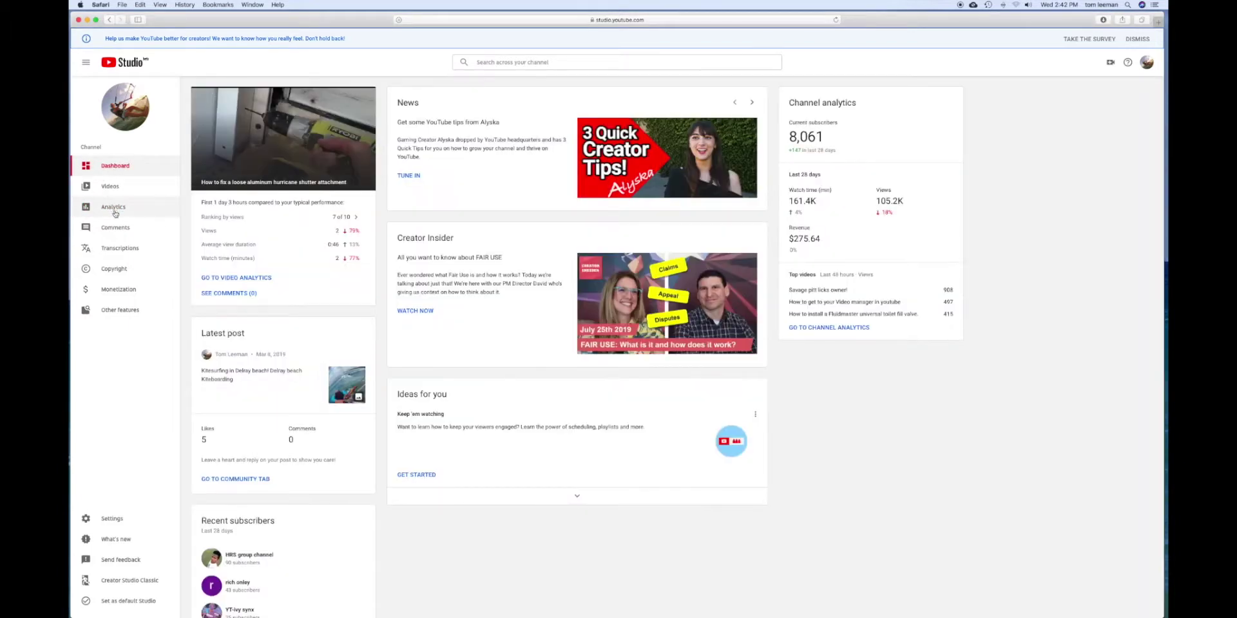
left_click(111, 208)
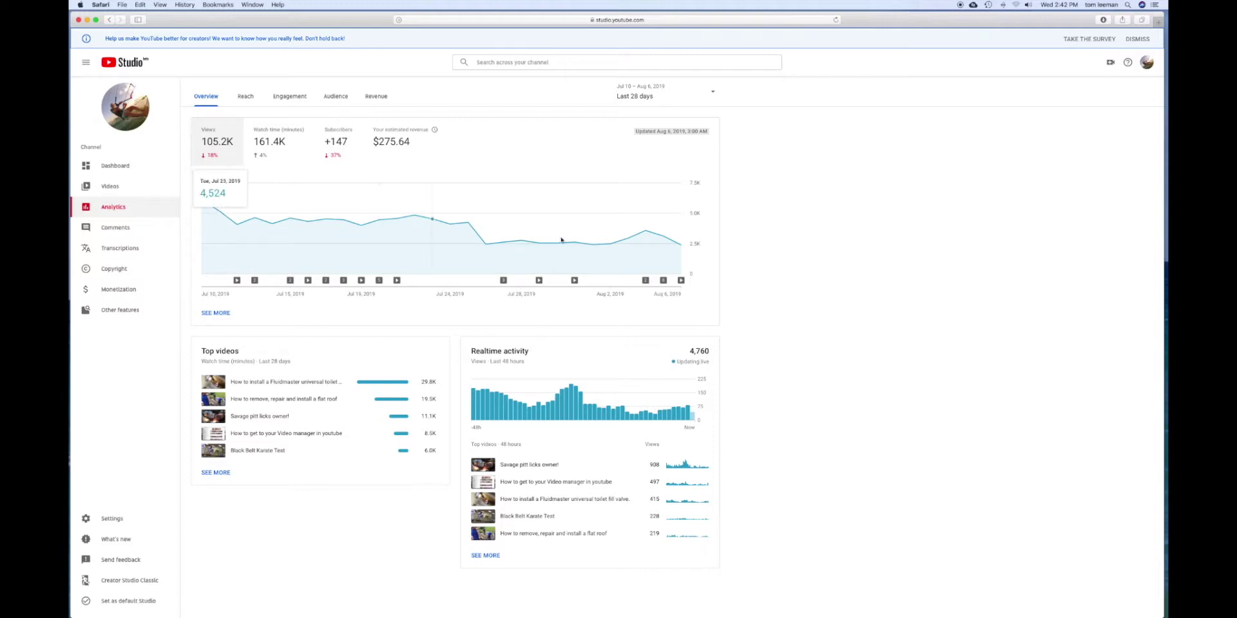
left_click(663, 281)
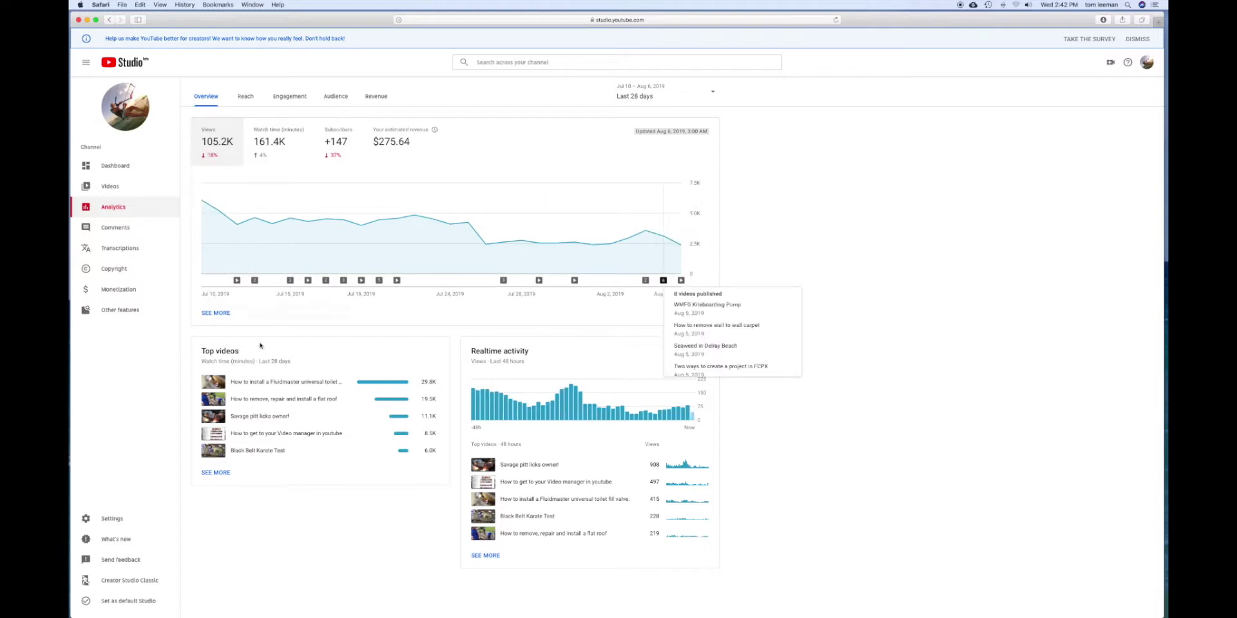
mouse_move(511, 356)
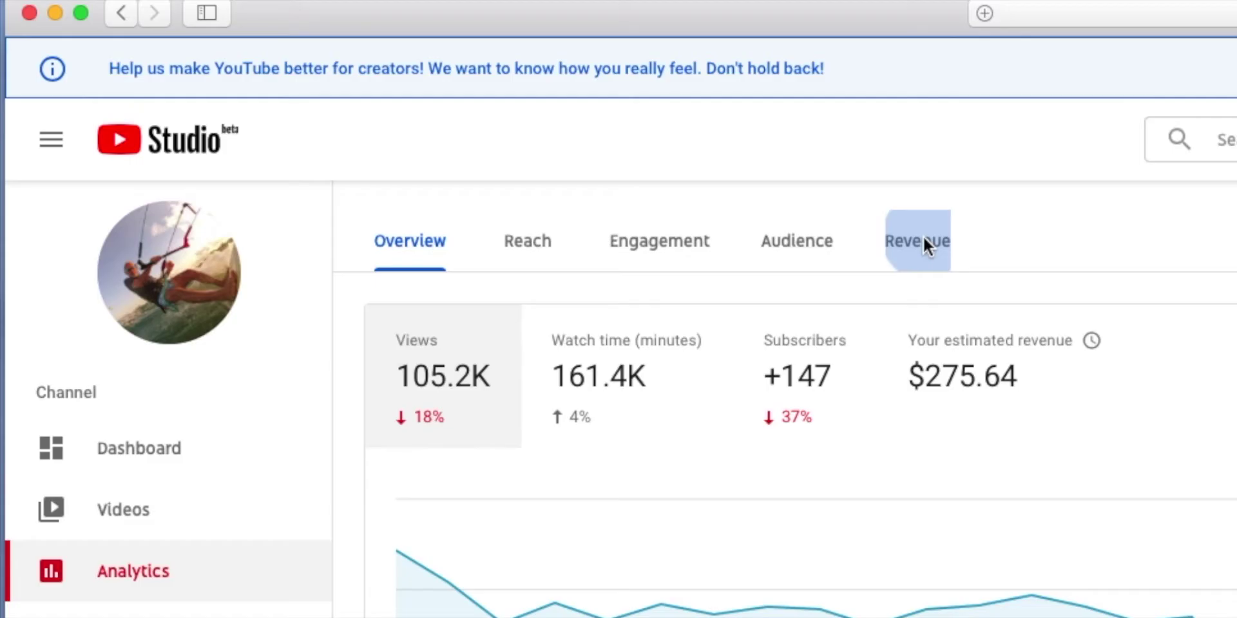
Open the channel's revenue analytics and expand the Top-earning videos card into its full report.
left_click(378, 95)
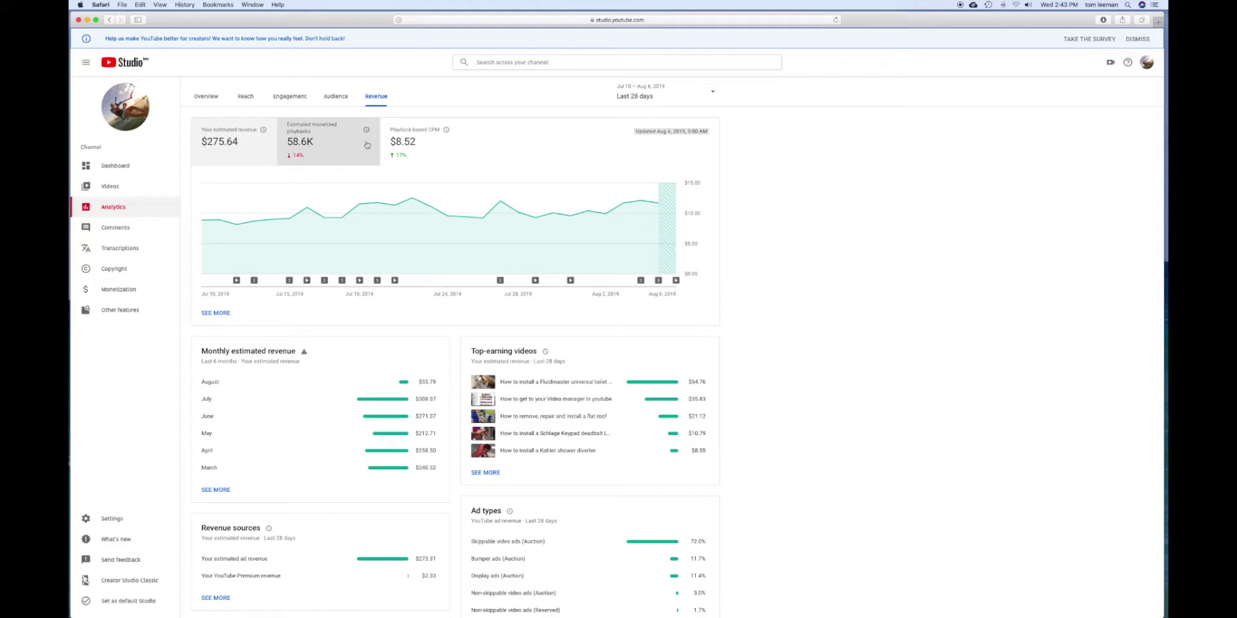
mouse_move(393, 139)
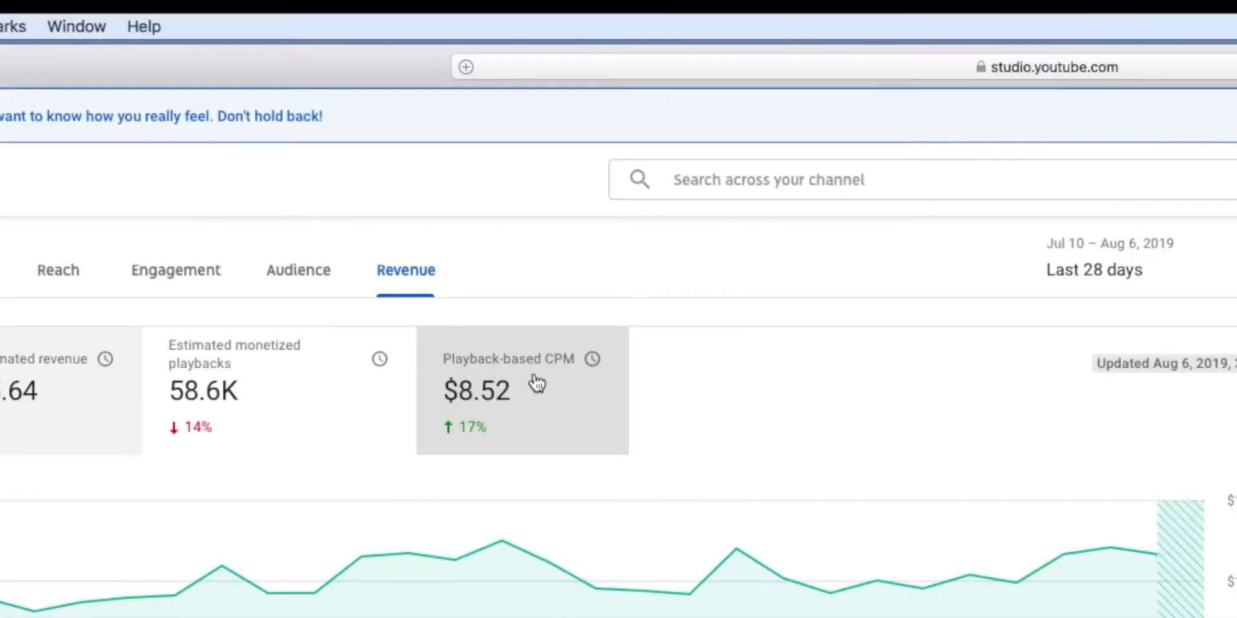
mouse_move(547, 374)
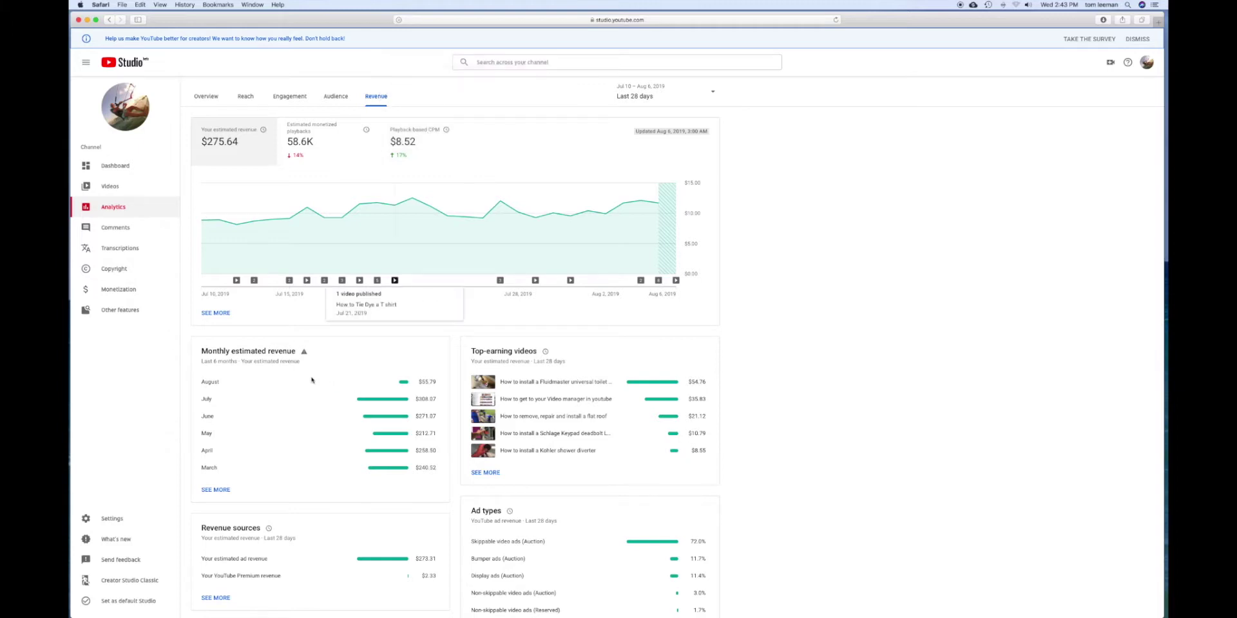
mouse_move(215, 358)
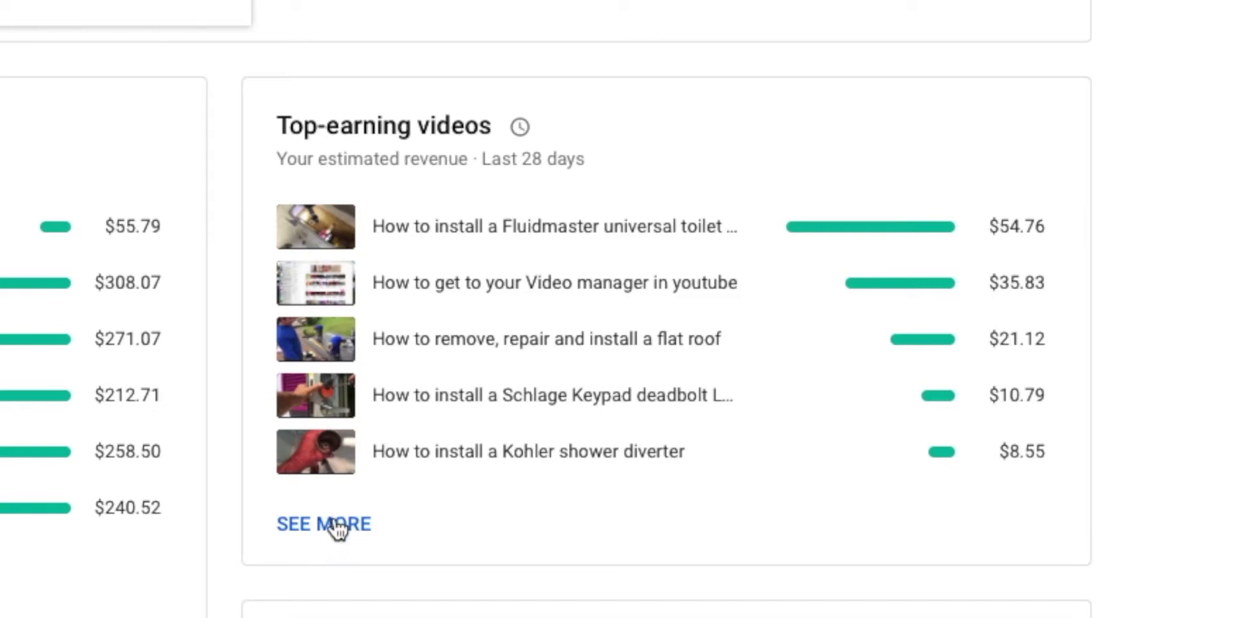
left_click(336, 525)
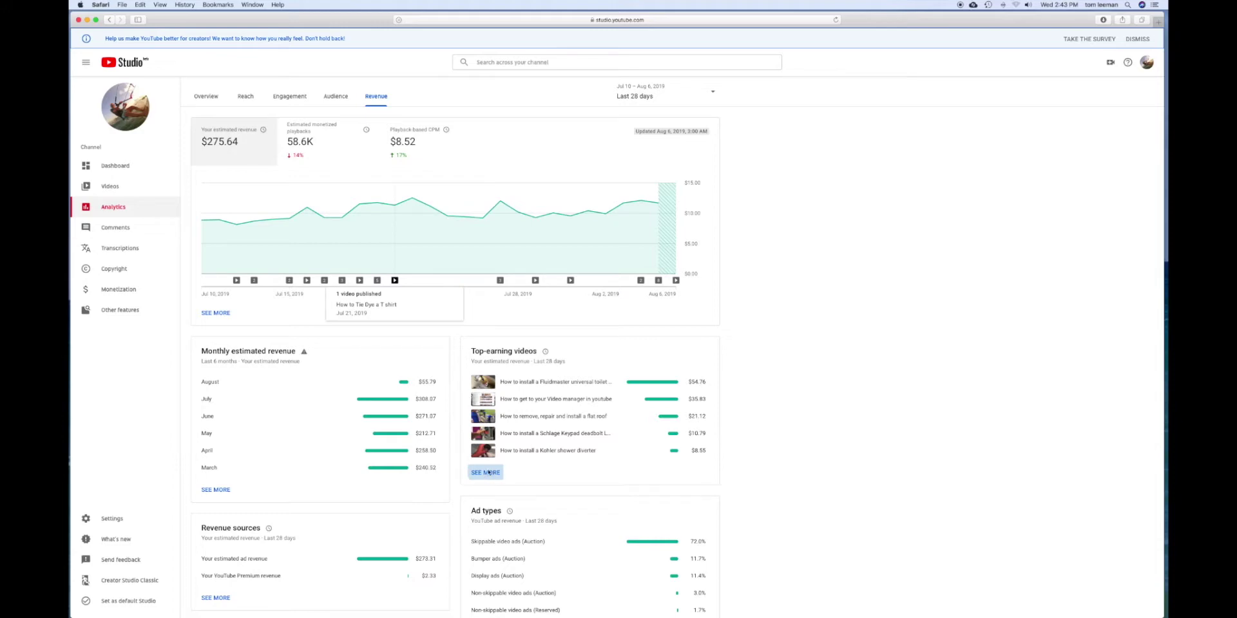
left_click(486, 472)
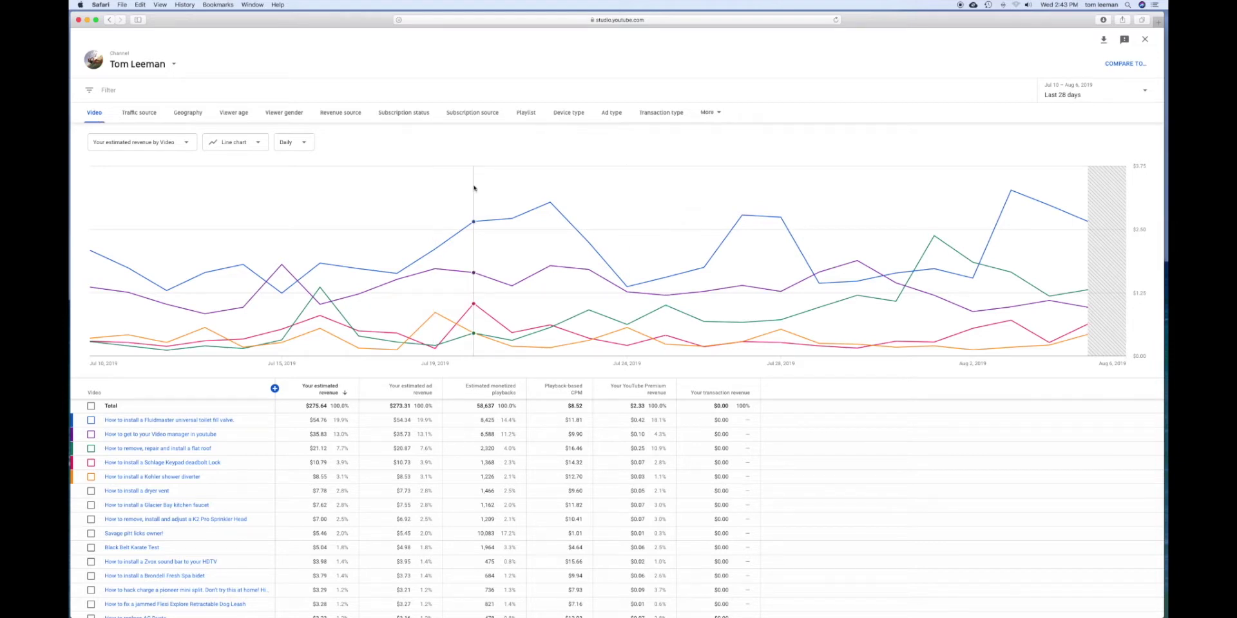
Examine the per-video estimated revenue table from the highest-earning video down to the last listed one.
scroll(474, 188, "down", 2)
scroll(474, 188, "down", 1)
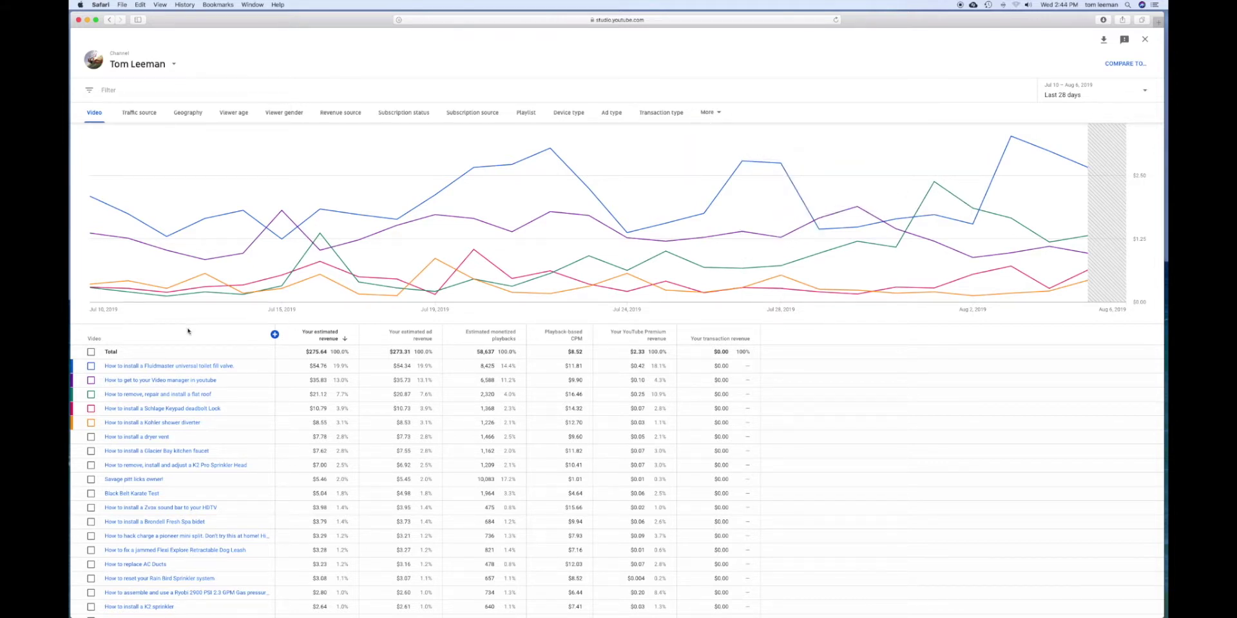
scroll(187, 332, "down", 9)
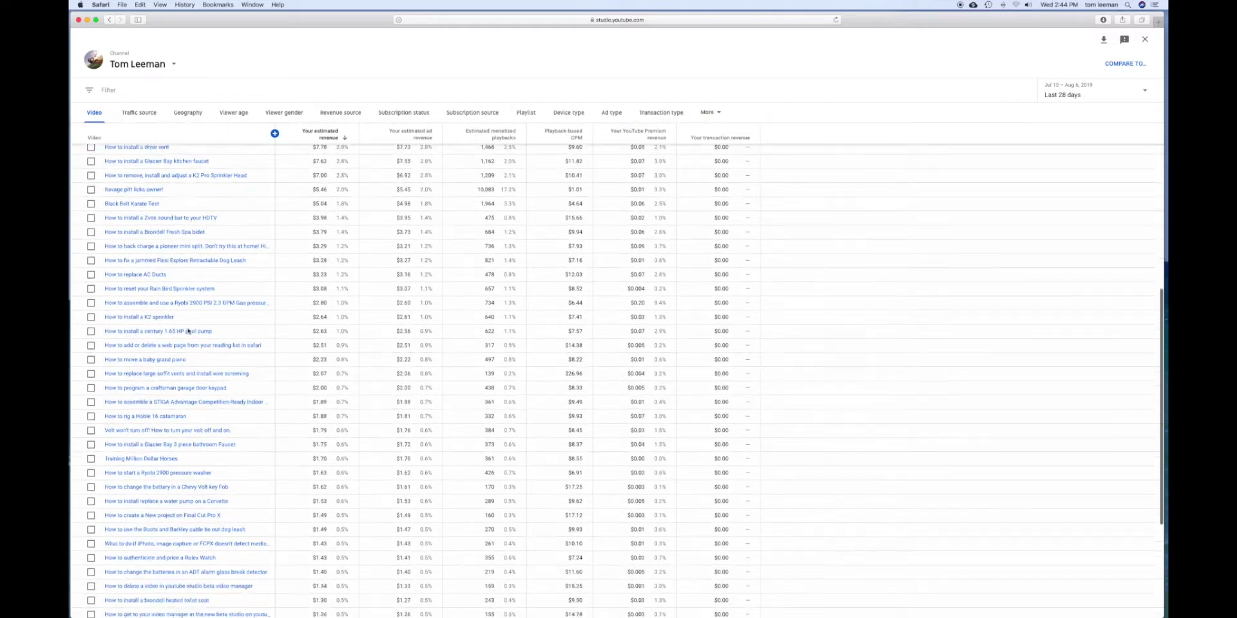
scroll(187, 331, "down", 6)
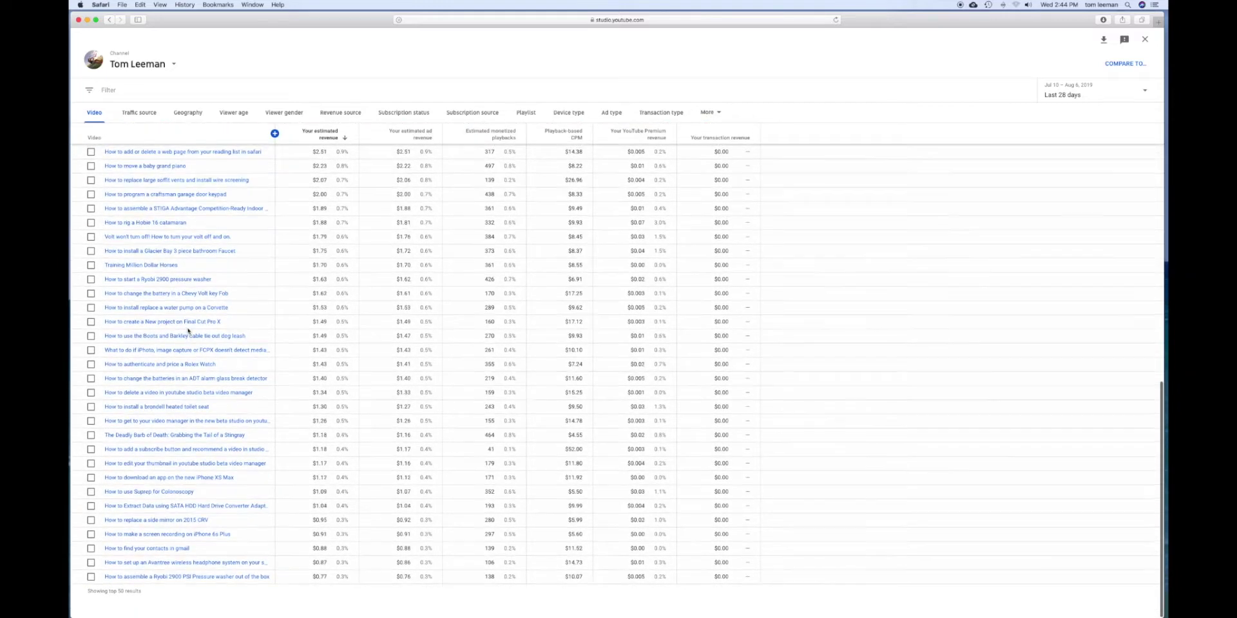
scroll(188, 331, "up", 15)
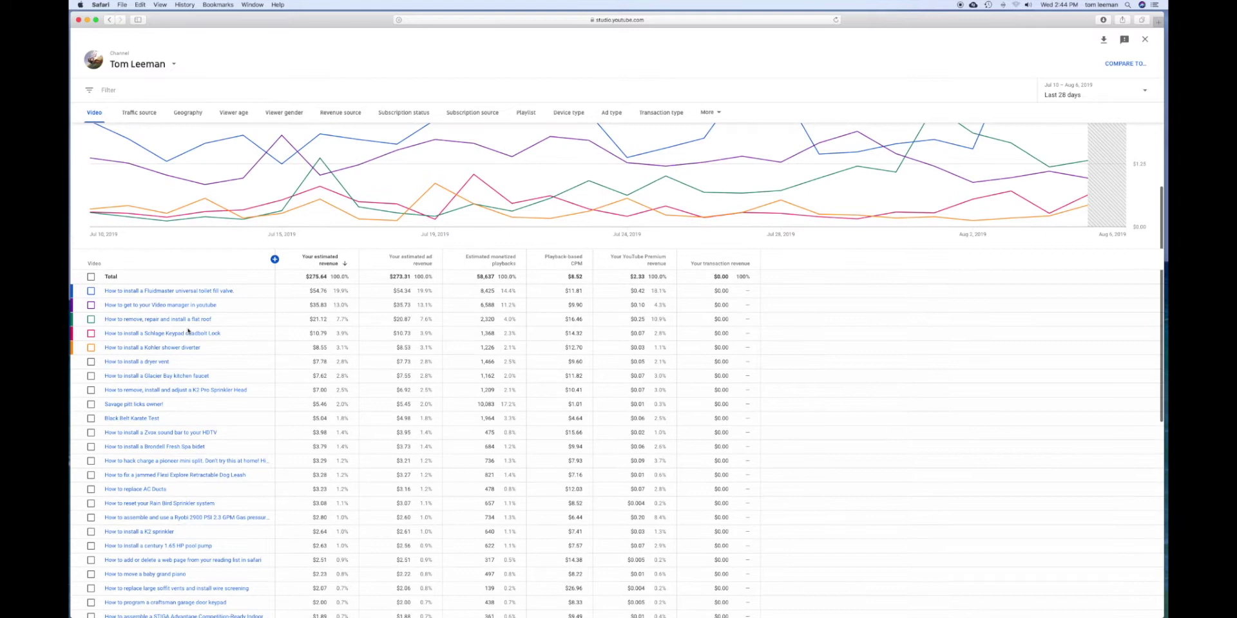
mouse_move(161, 295)
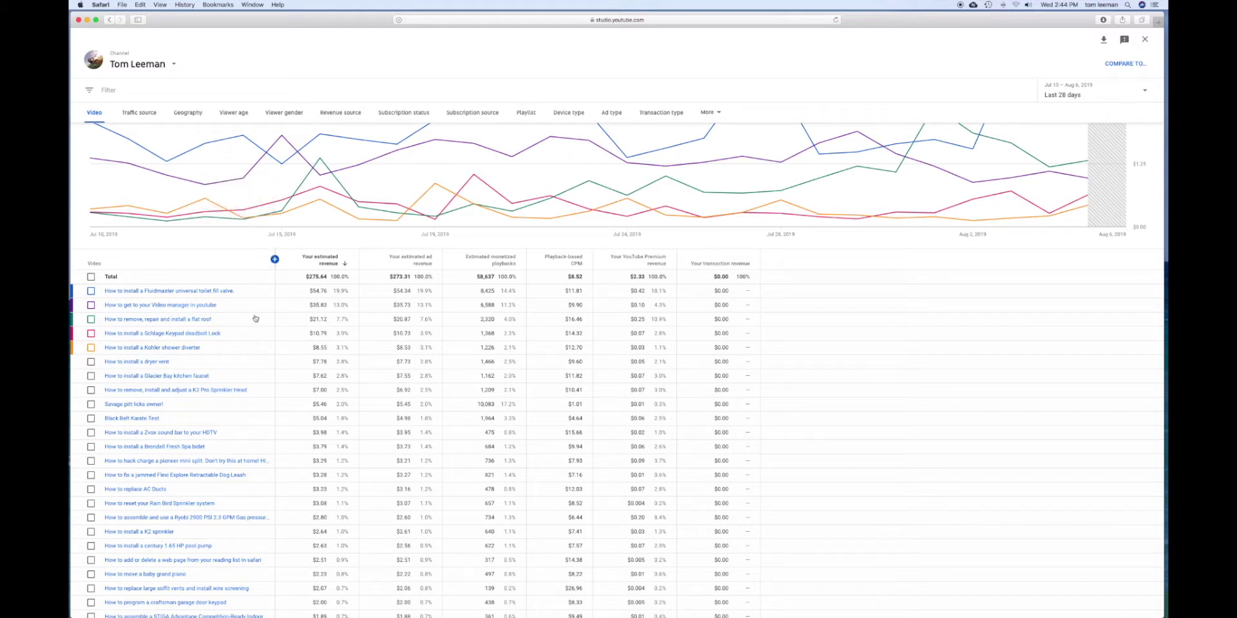
mouse_move(217, 311)
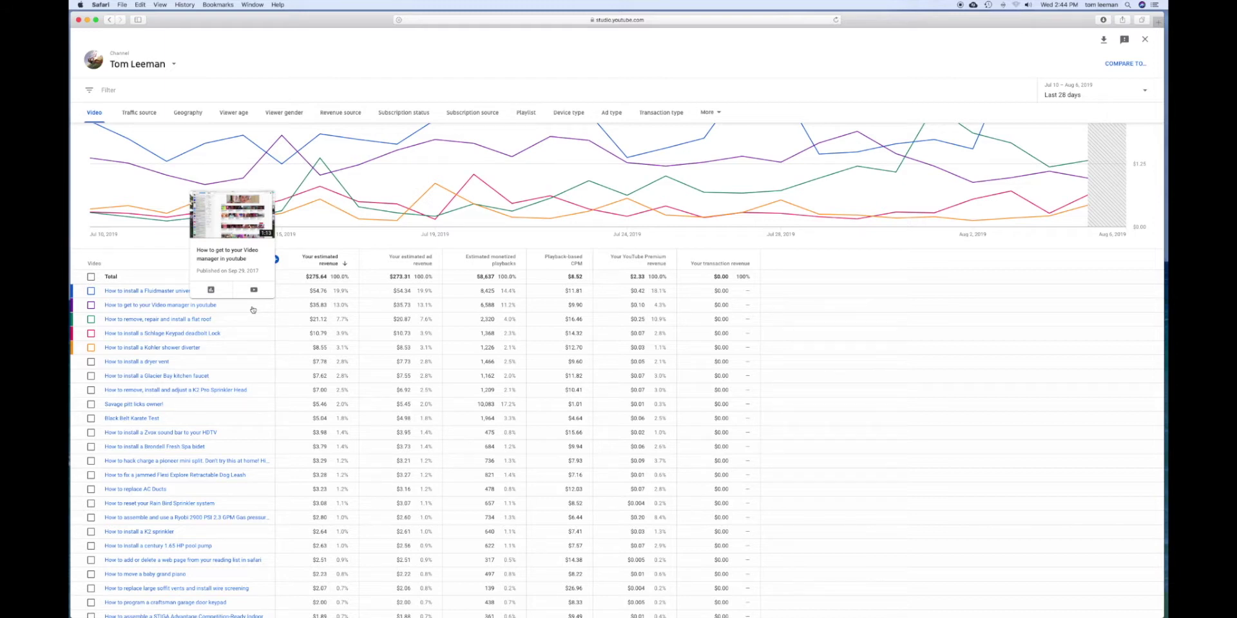
mouse_move(246, 337)
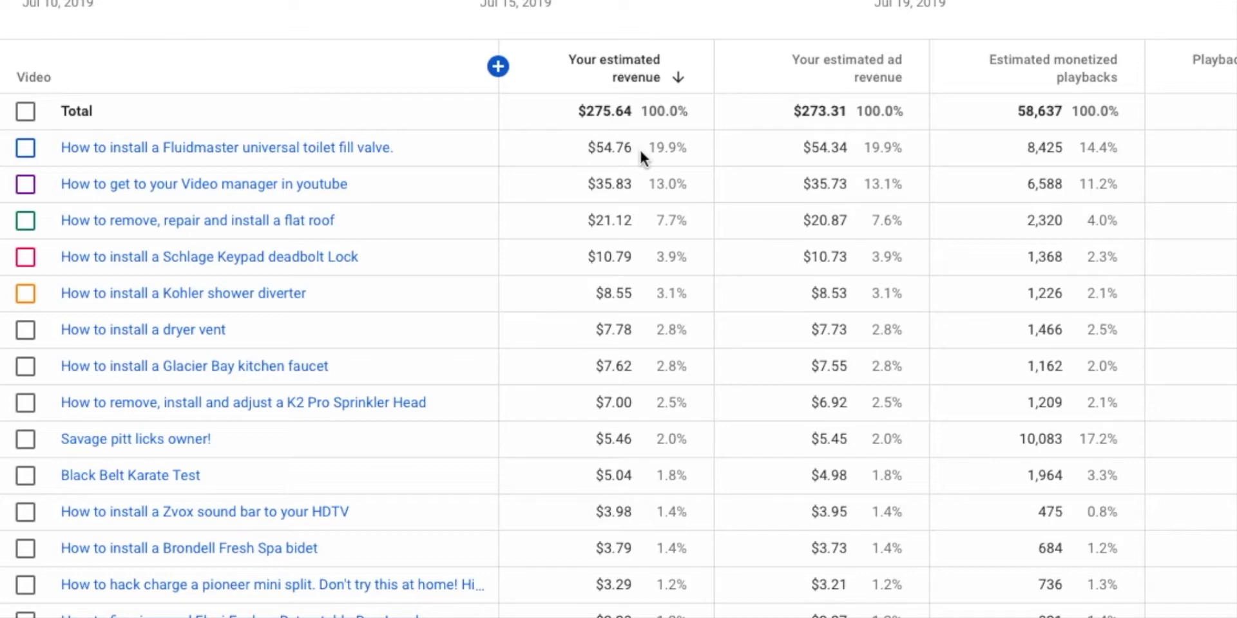
scroll(629, 197, "down", 3)
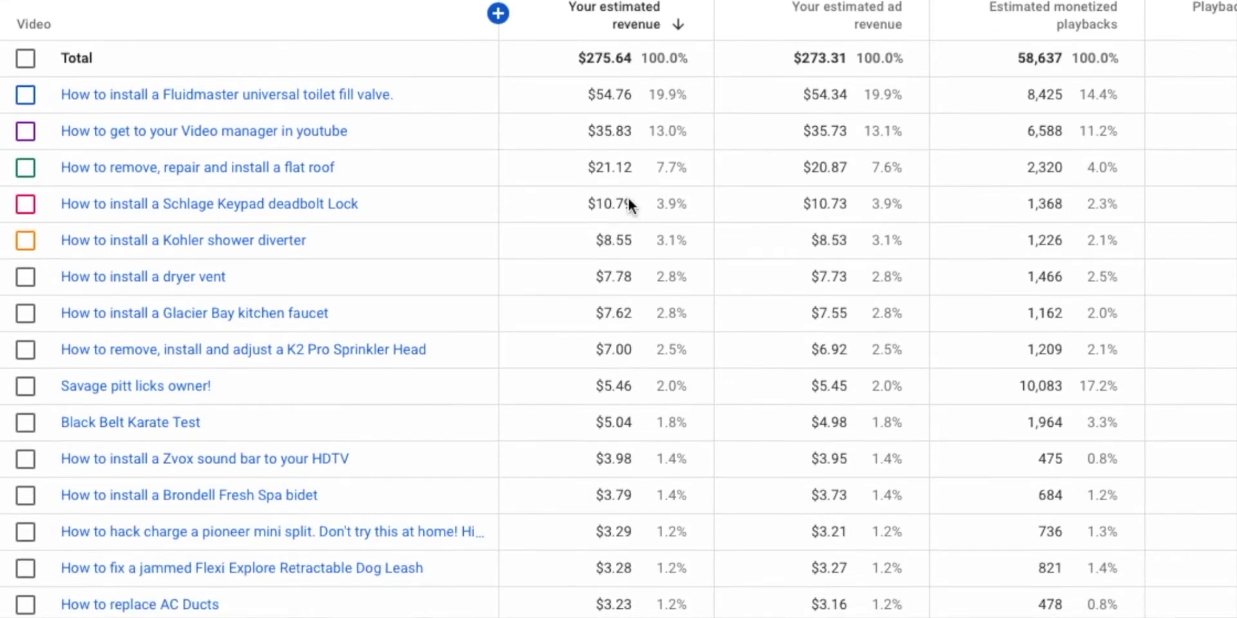
scroll(629, 199, "down", 5)
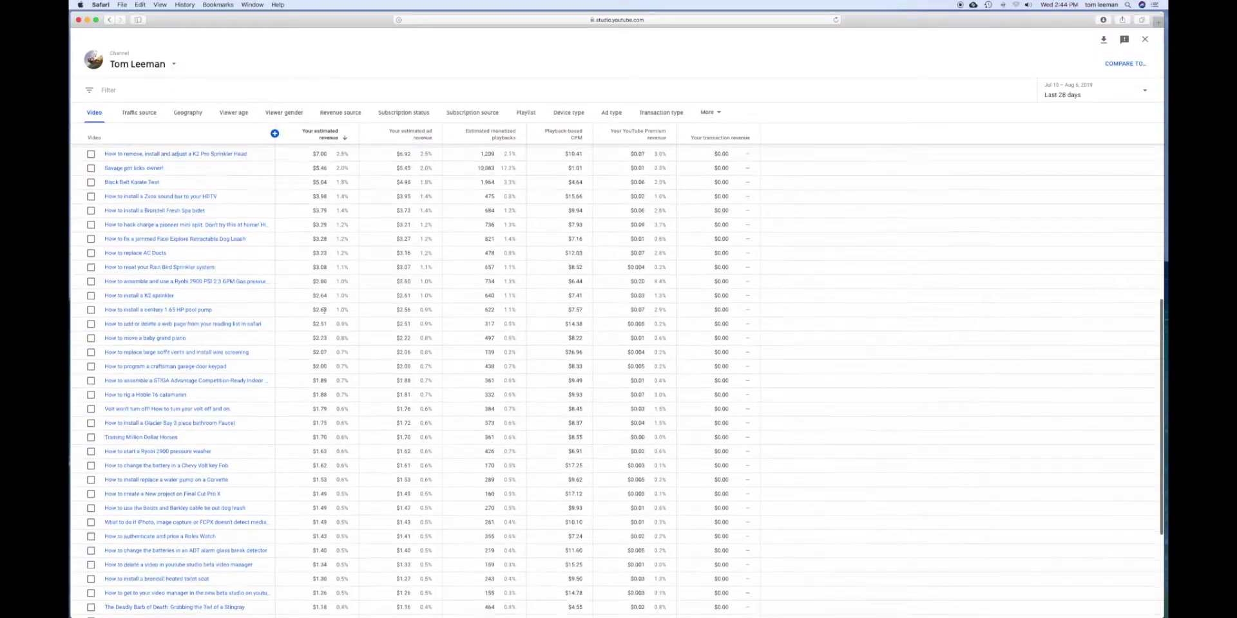
scroll(324, 311, "down", 5)
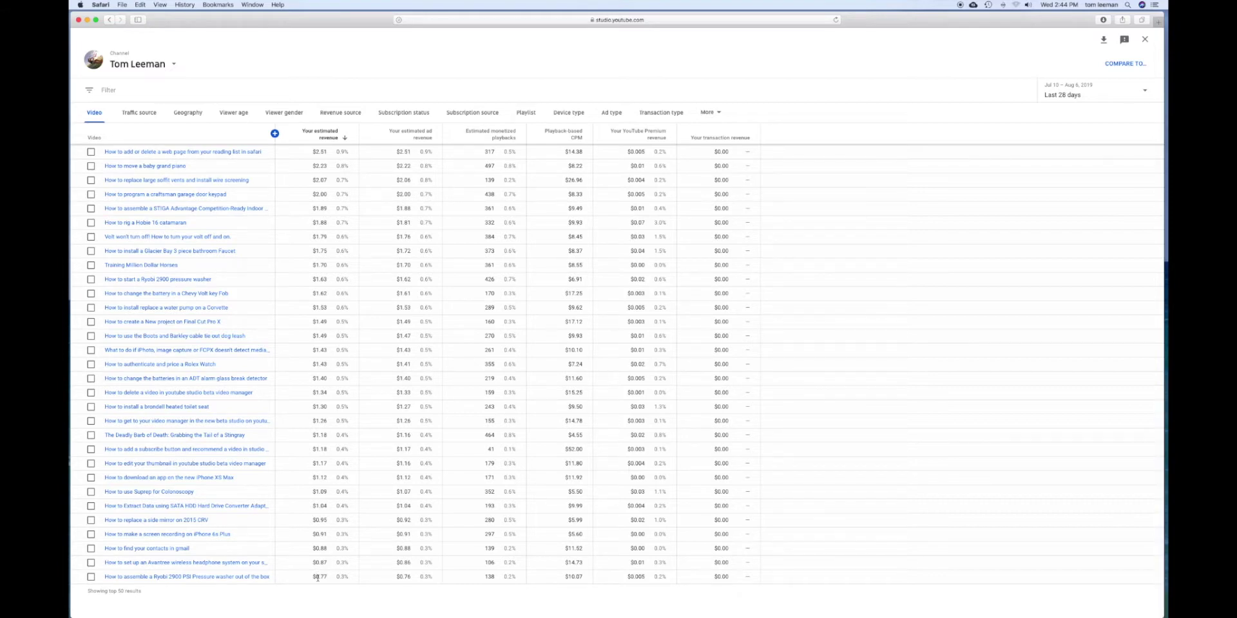
scroll(318, 578, "up", 15)
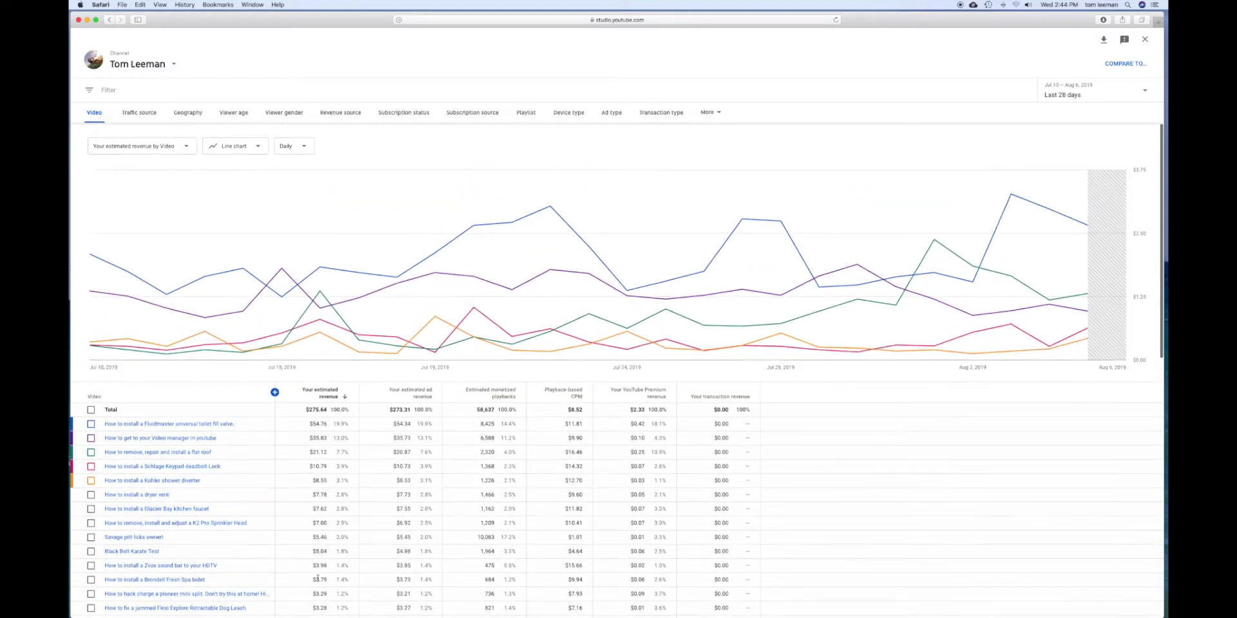
View the report's breakdowns by traffic source, geography, viewer age and viewer gender.
left_click(144, 111)
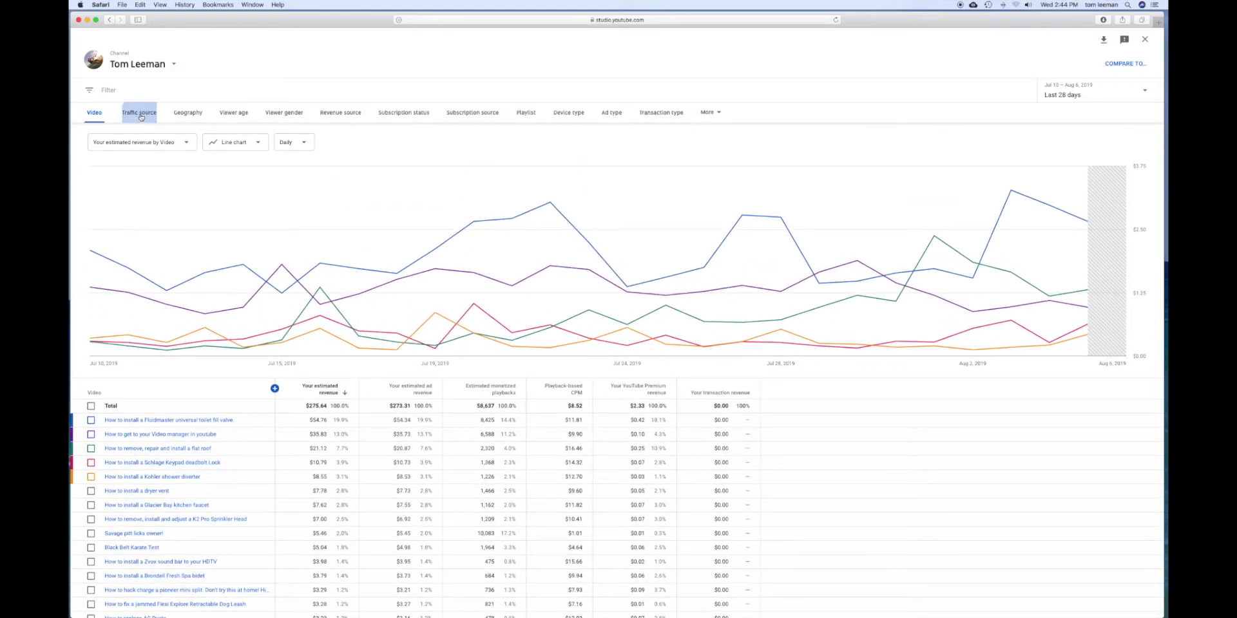
left_click(187, 113)
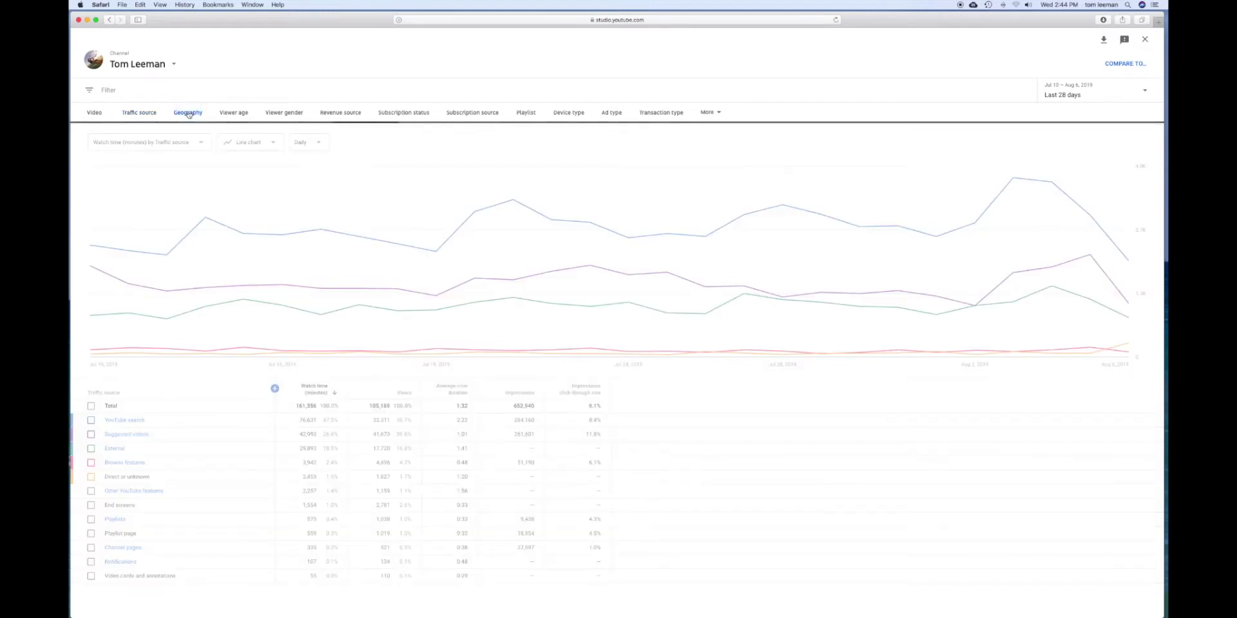
left_click(231, 114)
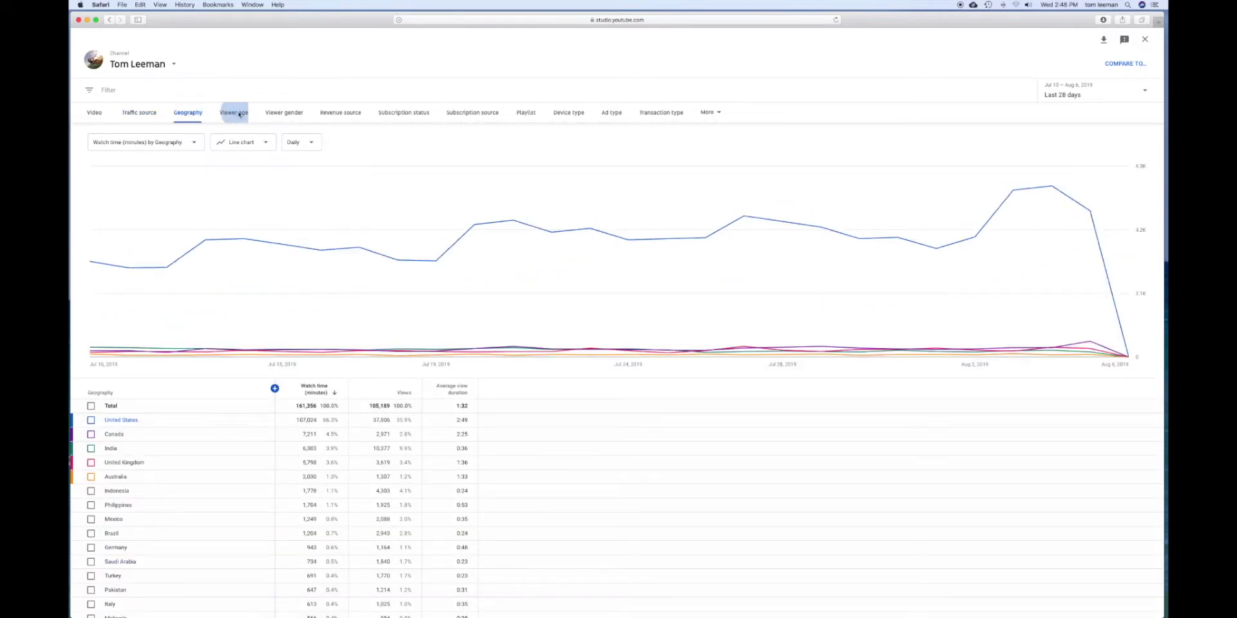
left_click(282, 114)
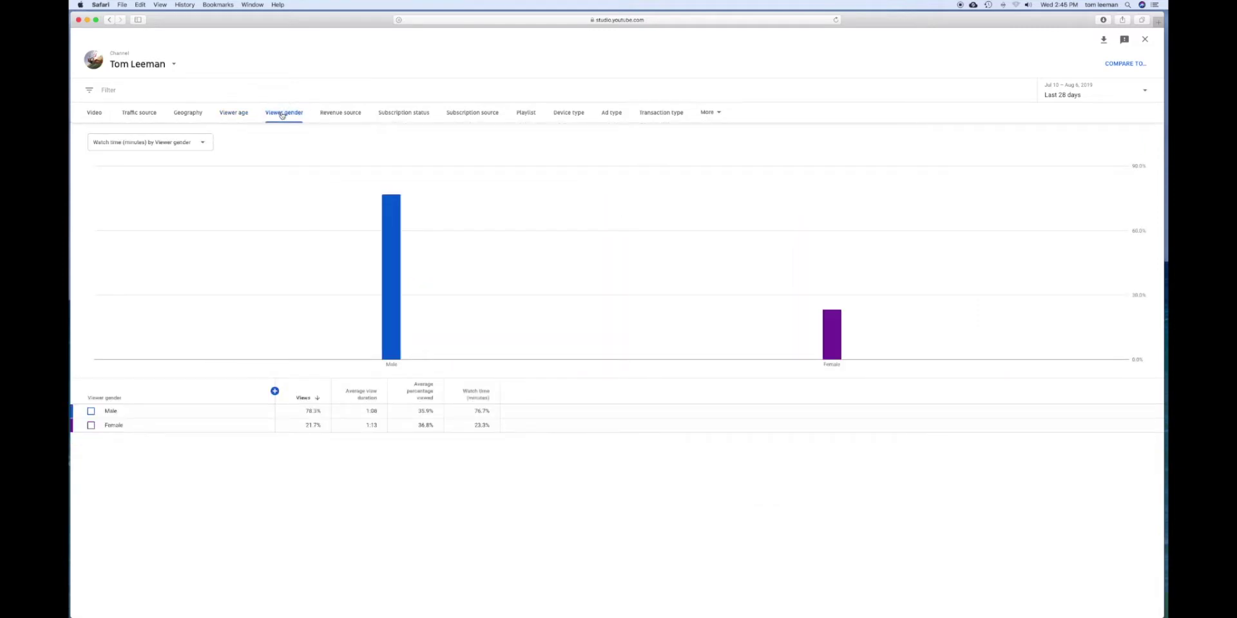
View the report's breakdowns by revenue source, subscription status, subscription source and playlist.
left_click(335, 115)
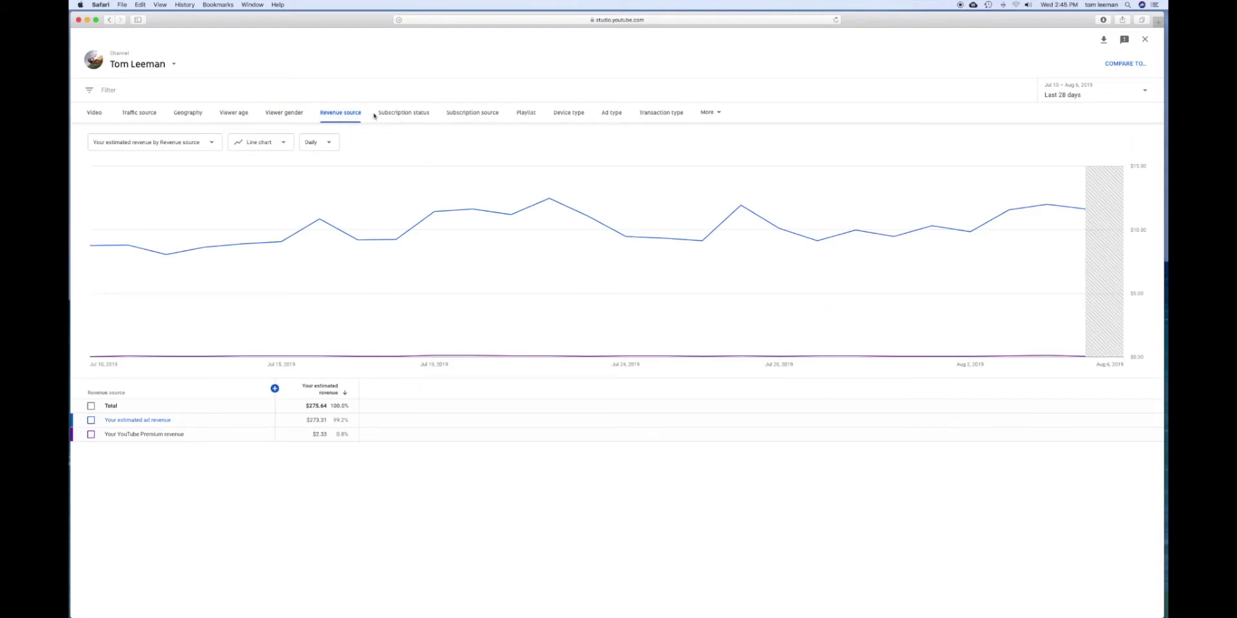
left_click(401, 114)
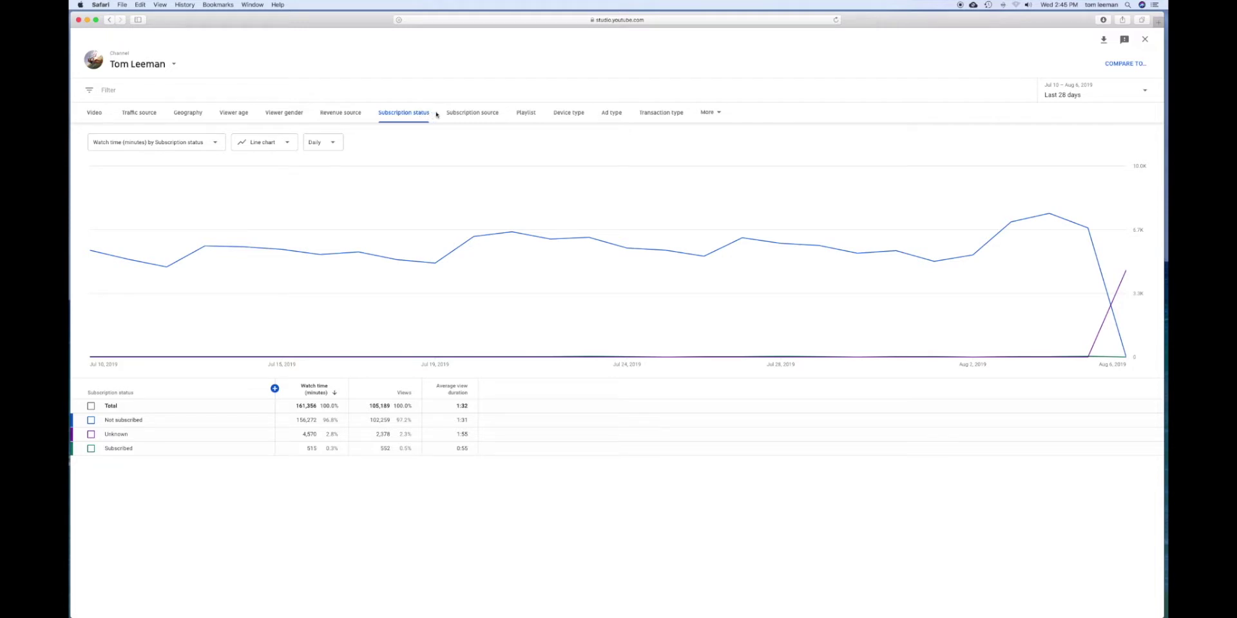
left_click(471, 116)
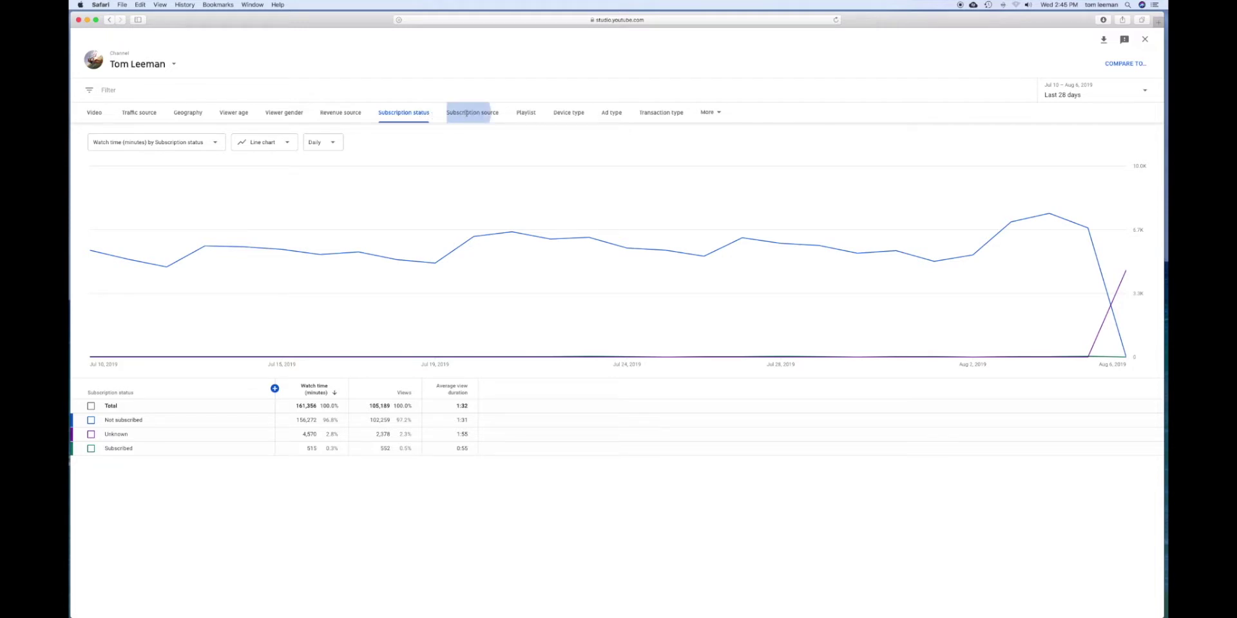
left_click(530, 115)
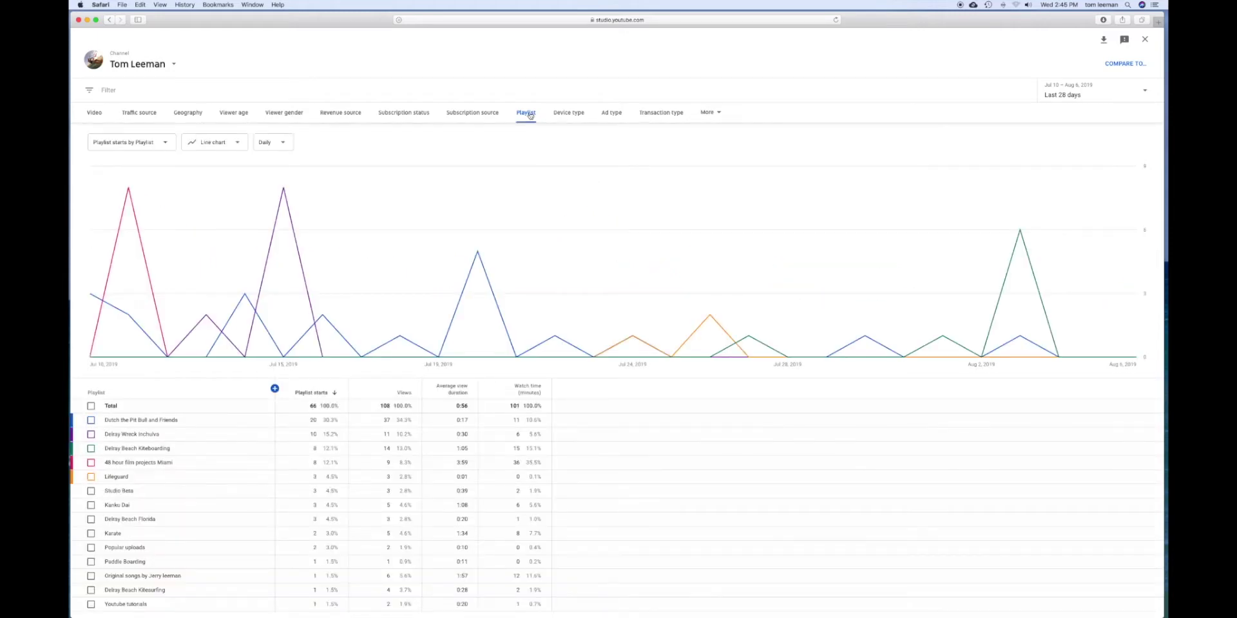
mouse_move(214, 425)
mouse_move(113, 435)
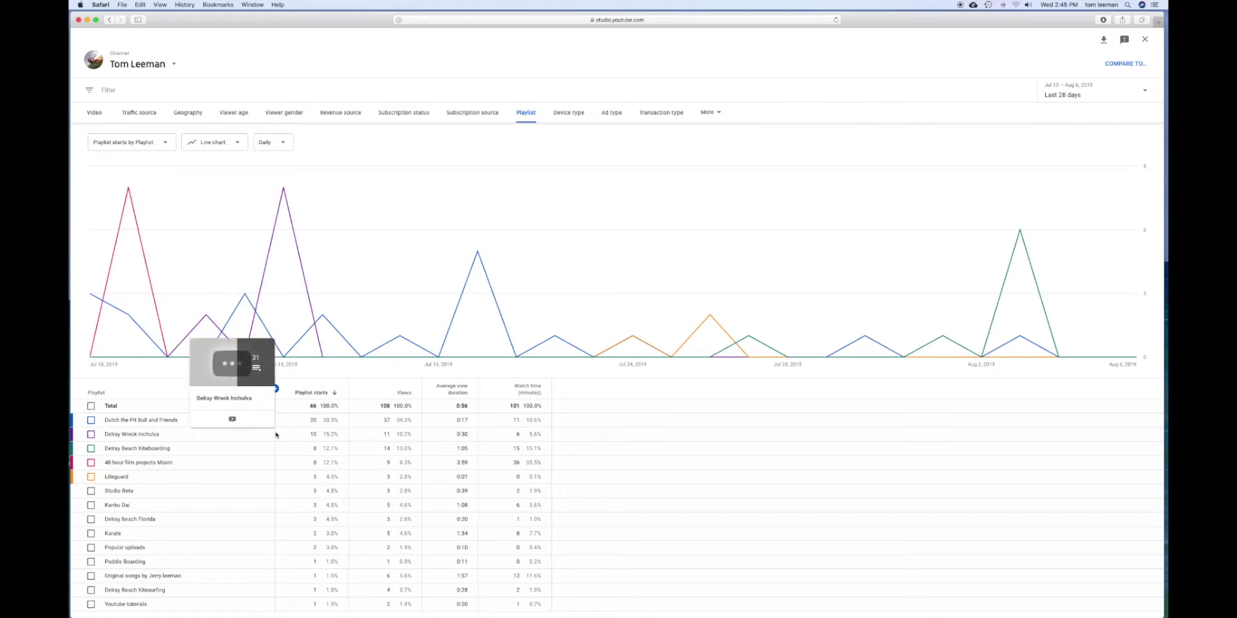
View the report's breakdowns by device type, ad type and transaction type, and check which additional breakdowns are offered.
left_click(568, 114)
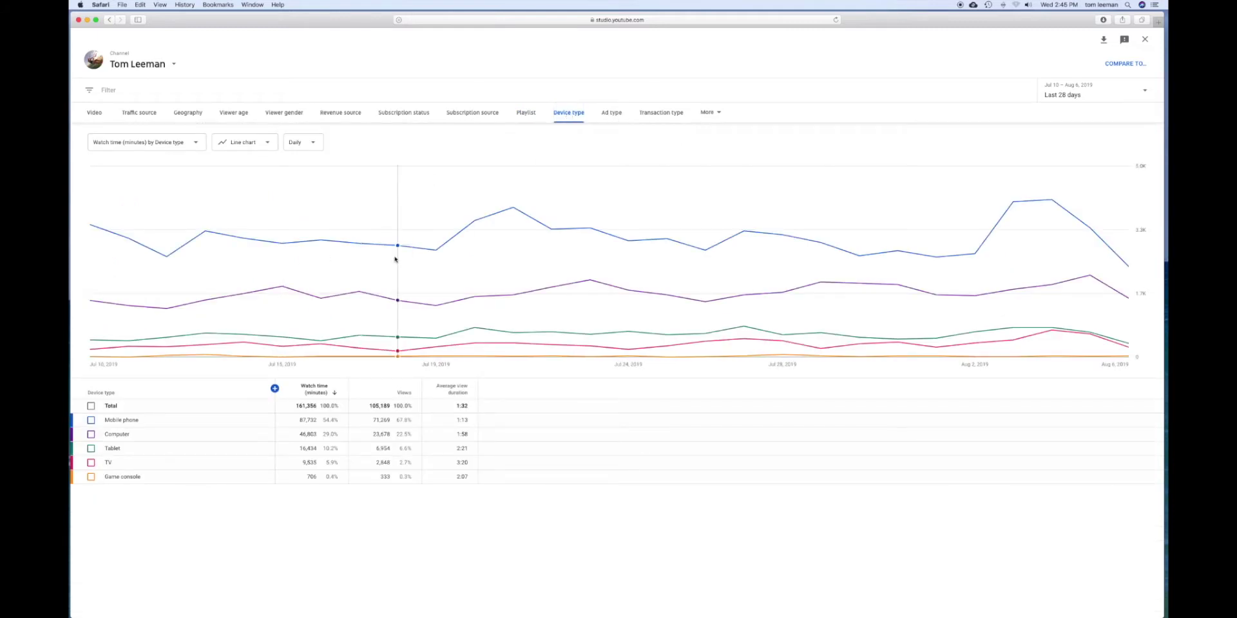
mouse_move(413, 210)
left_click(613, 114)
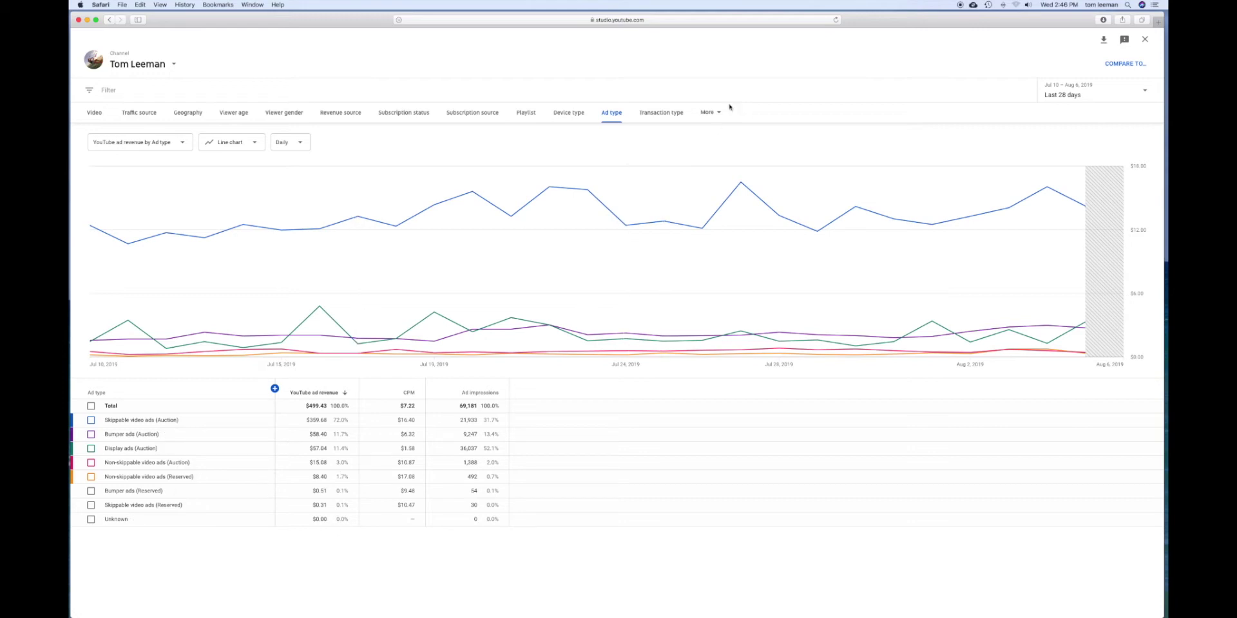
left_click(661, 114)
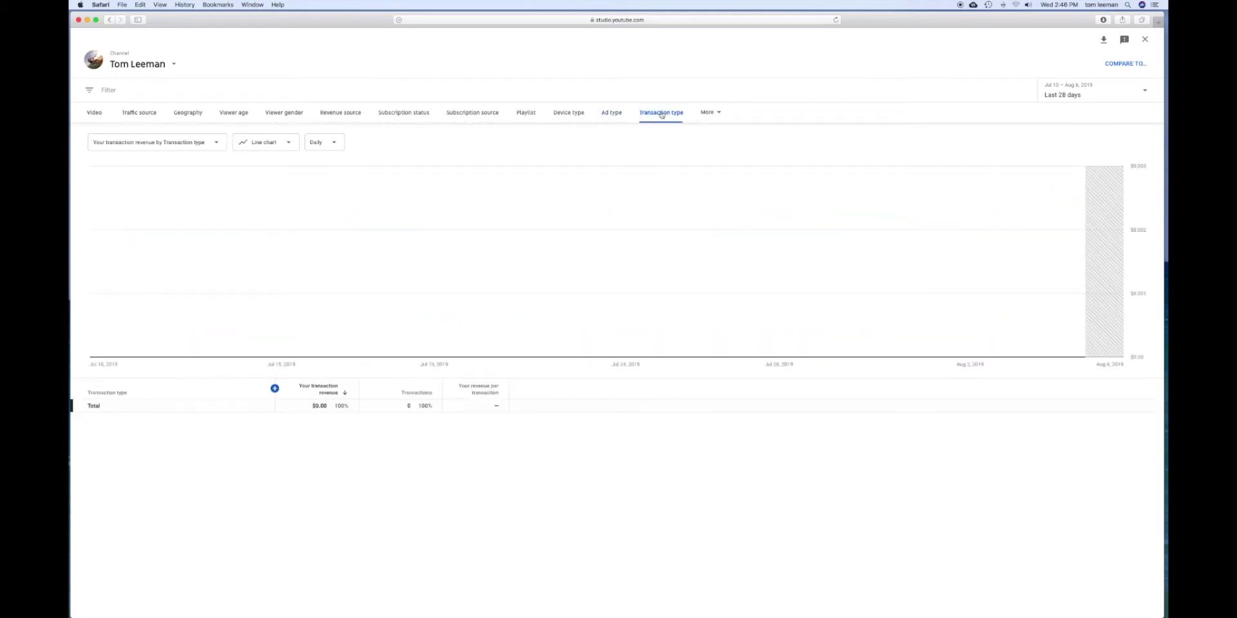
left_click(711, 114)
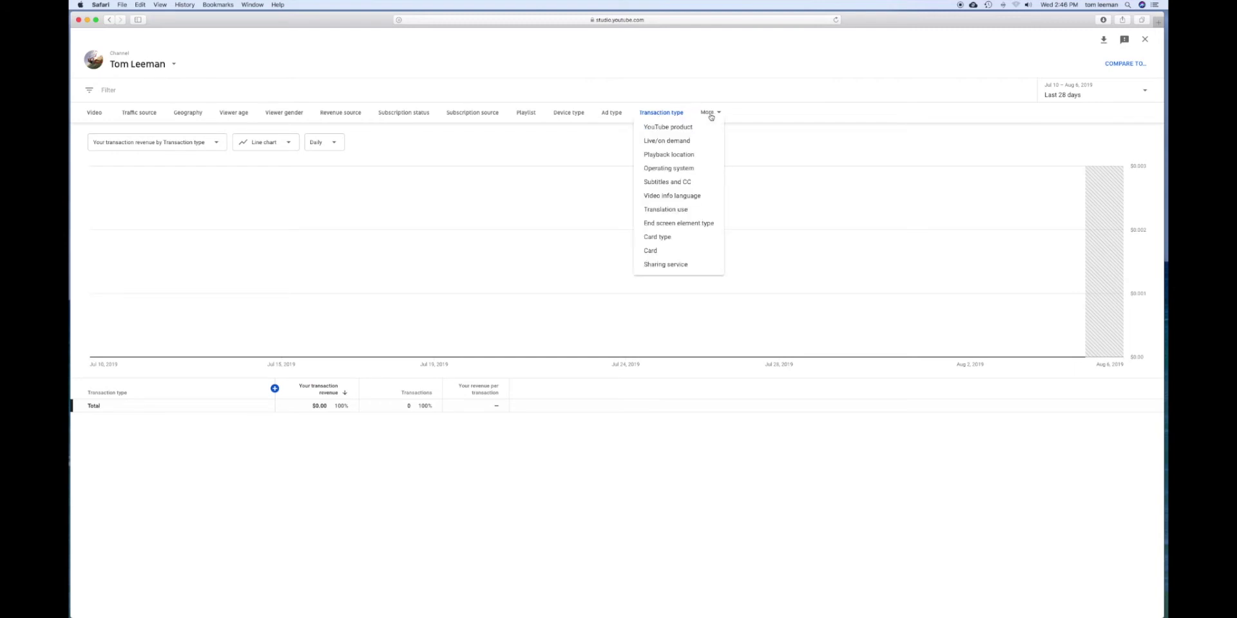
left_click(936, 57)
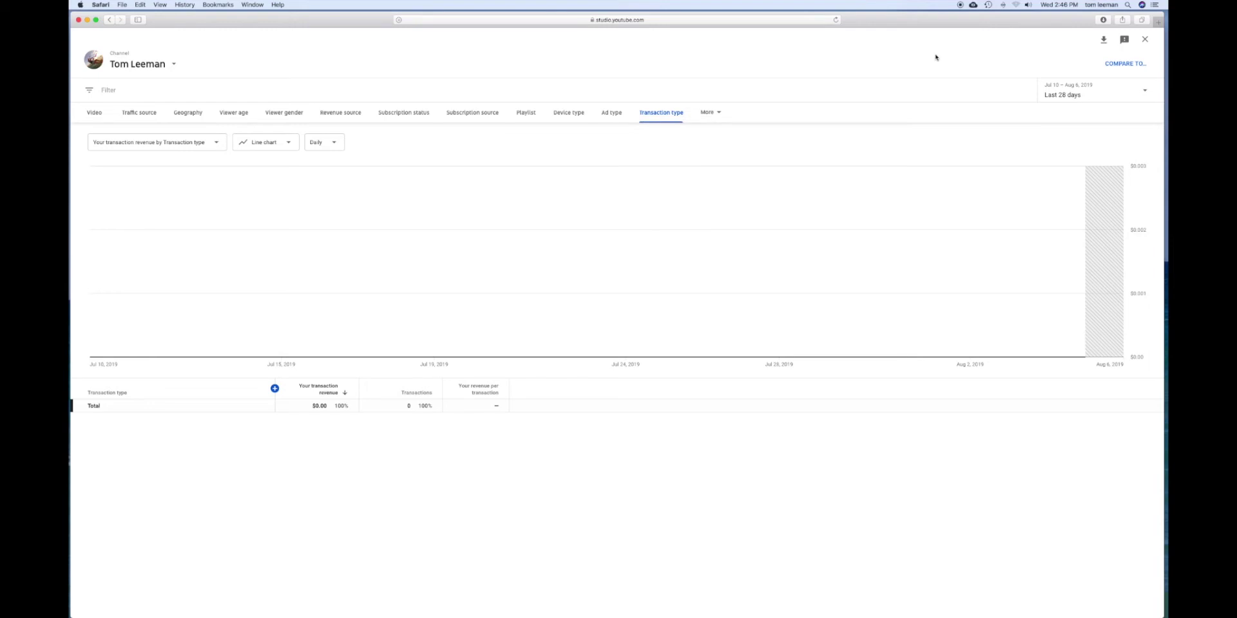
Close the detailed report and view the remaining cards of the revenue overview, down to Ad types and Transaction revenue.
left_click(1145, 41)
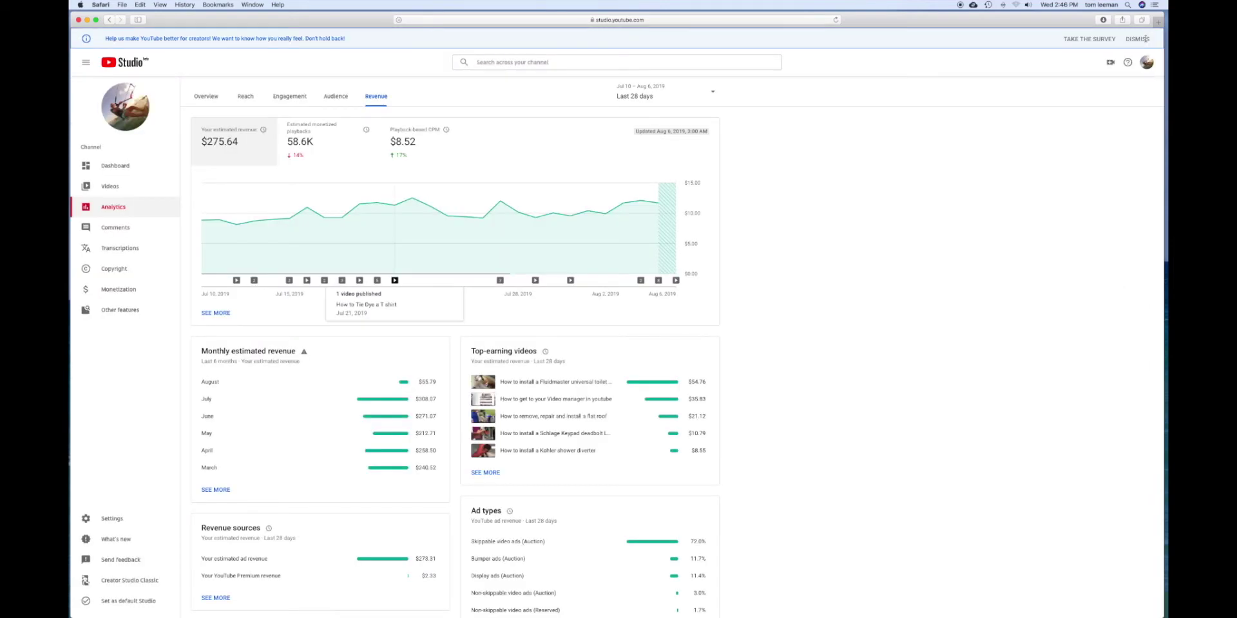
scroll(605, 192, "down", 3)
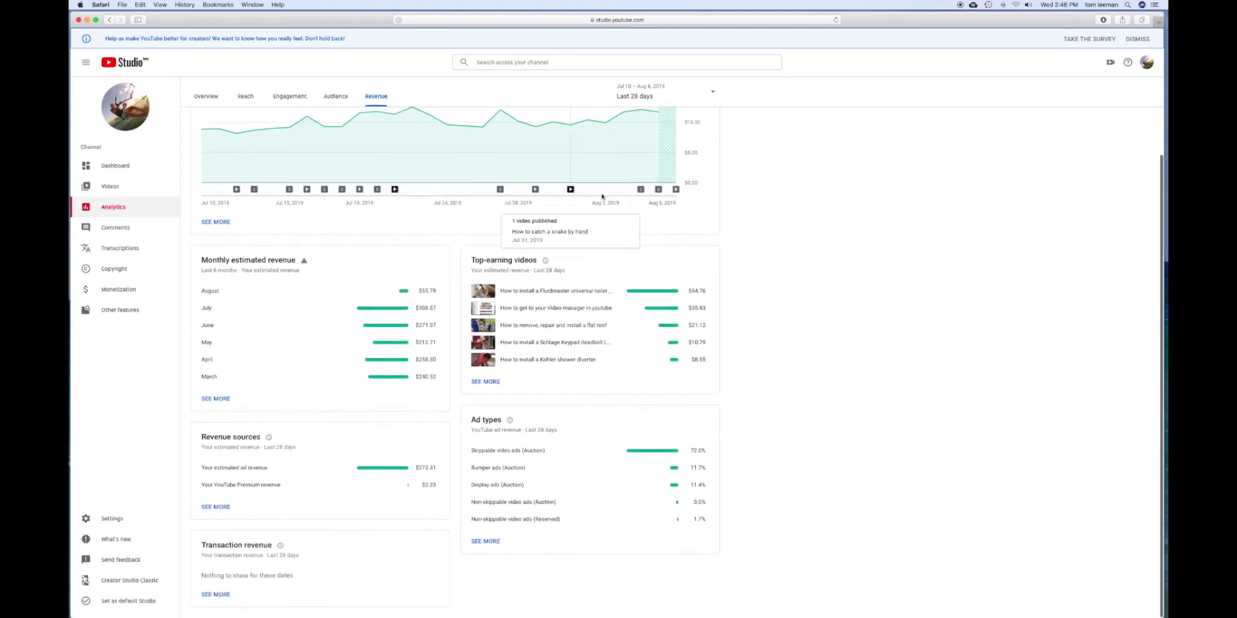